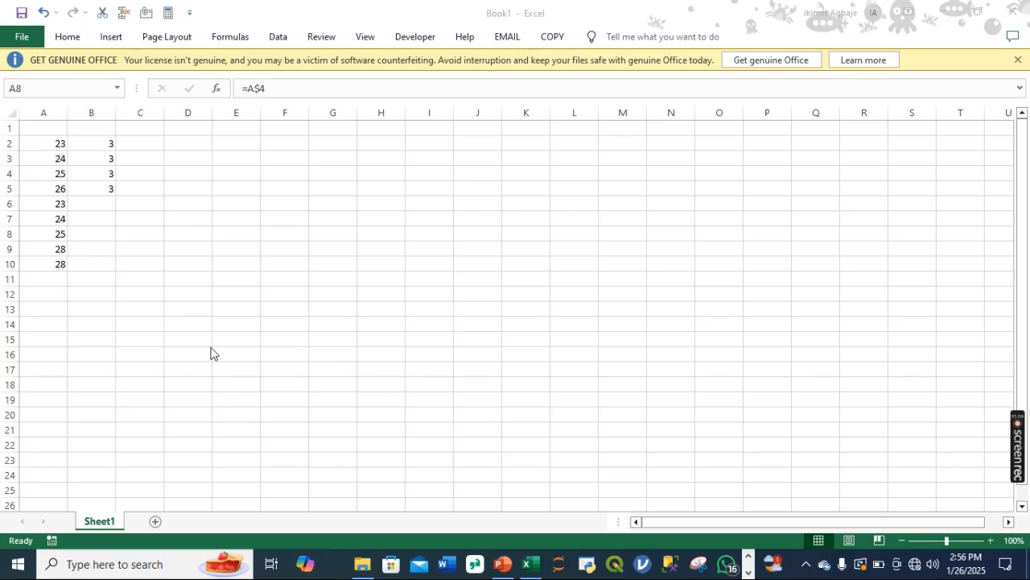
Step: Enter the addition formula =A2+B2 in cell C7
left_click(148, 220)
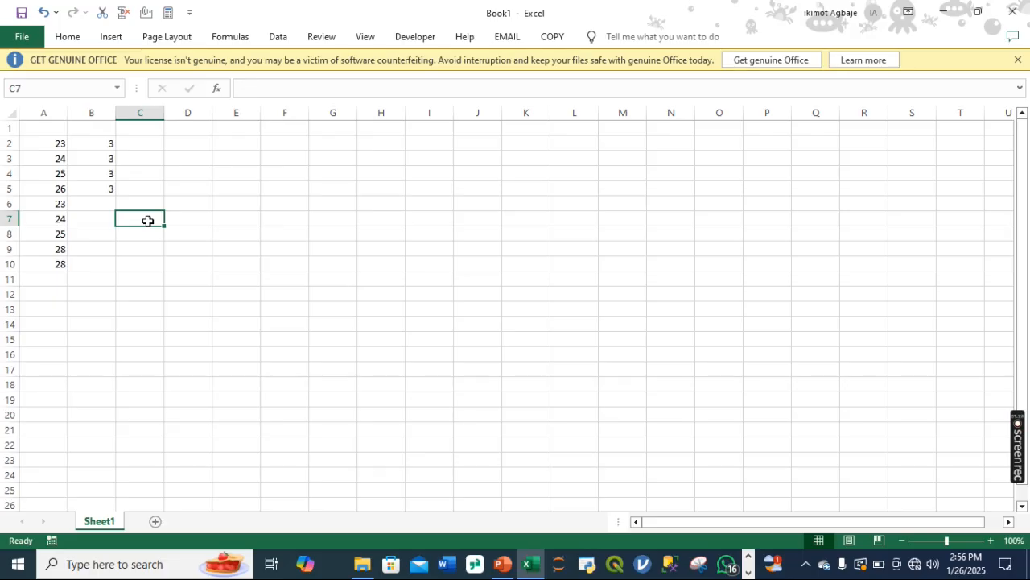
double_click(148, 221)
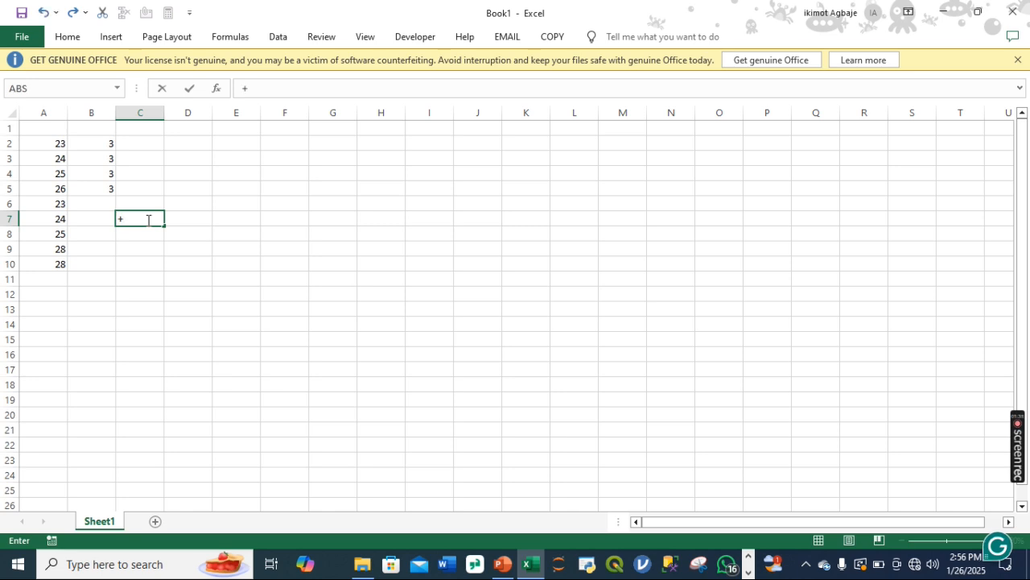
type("+")
key("BackSpace")
type("=")
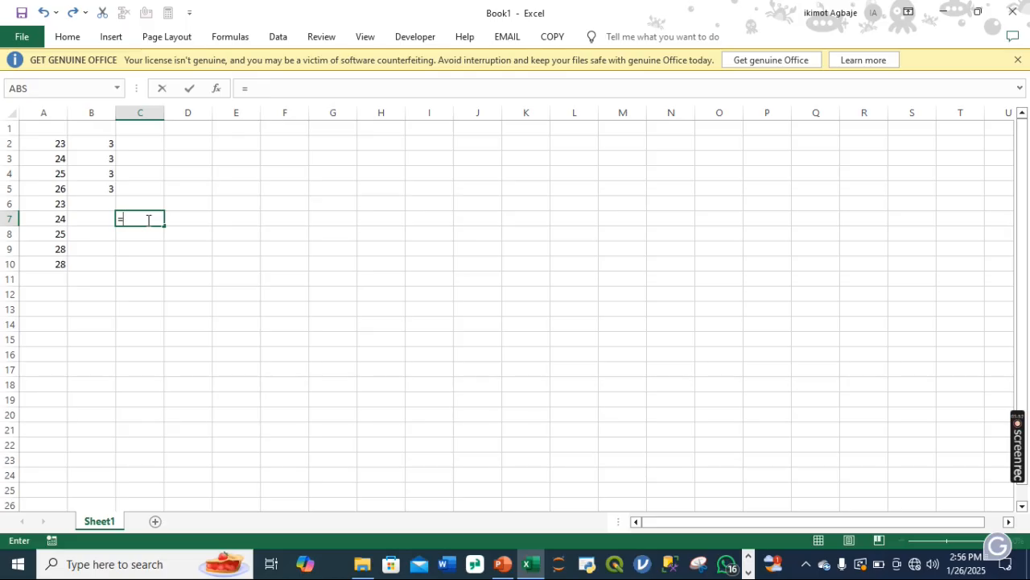
type("A1=")
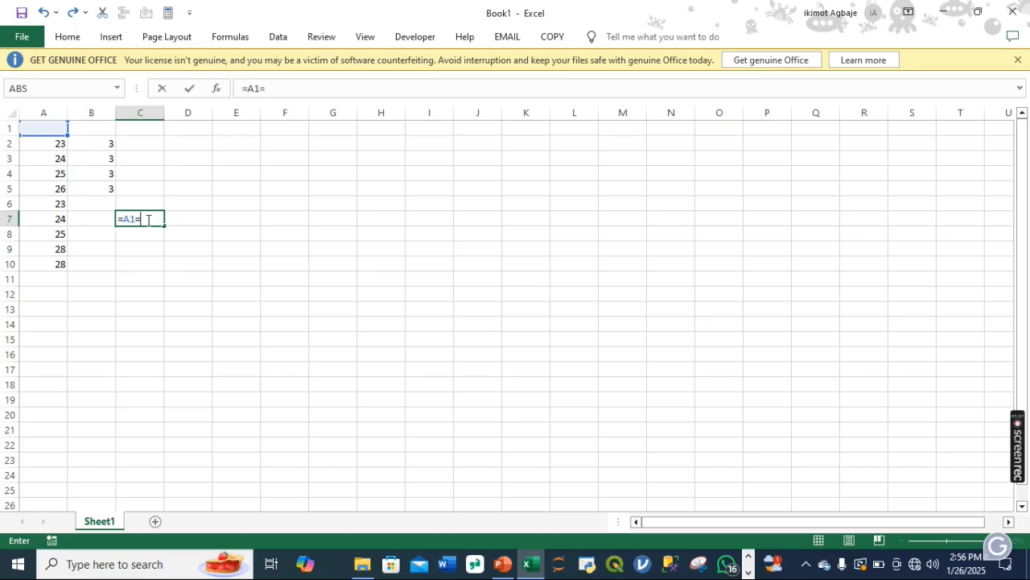
key("BackSpace")
key("BackSpace")
type("2+")
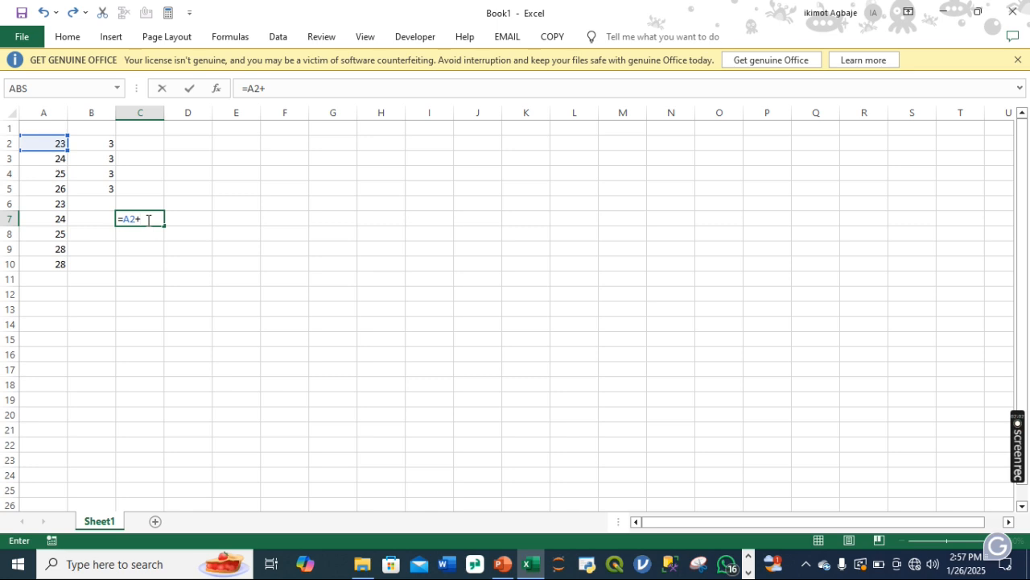
type("B3")
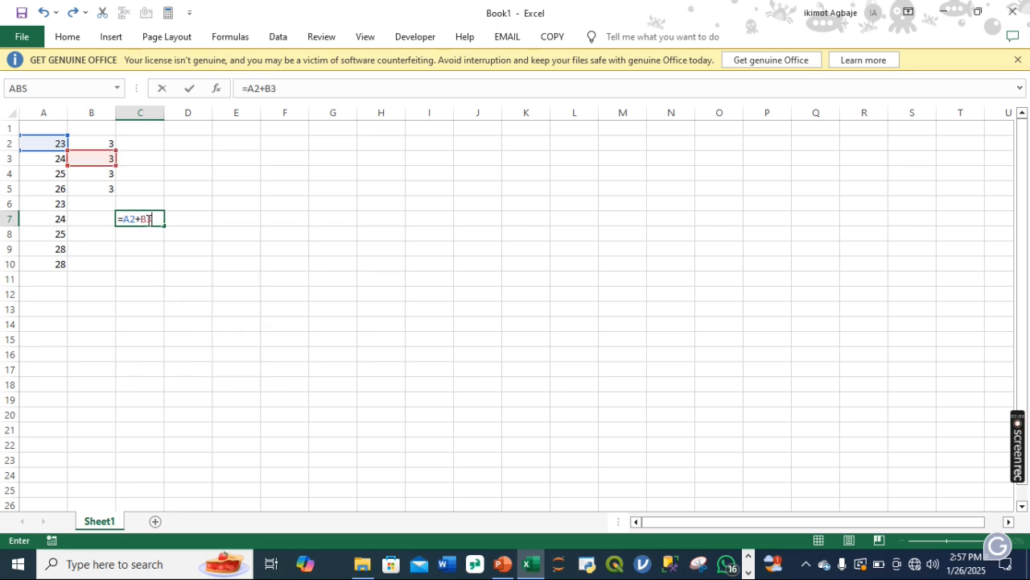
key("Return")
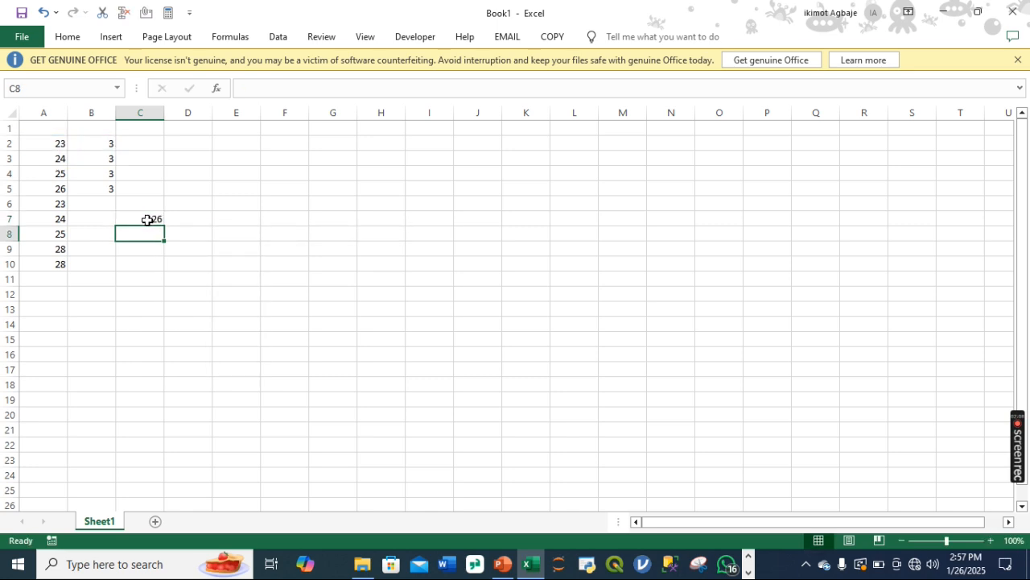
Step: Change the formula in cell C7 to the subtraction =A2-B2
left_click(151, 220)
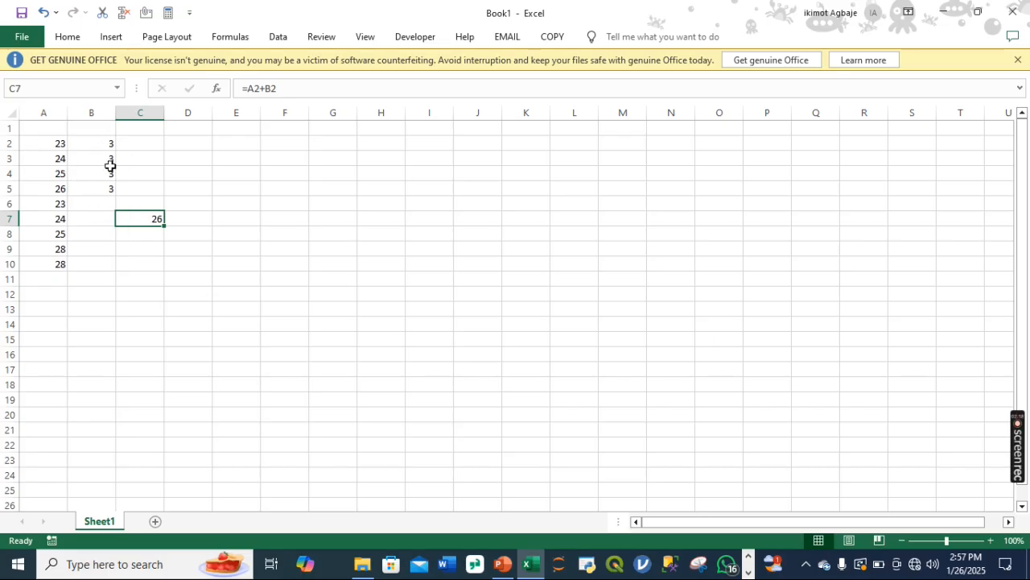
double_click(144, 219)
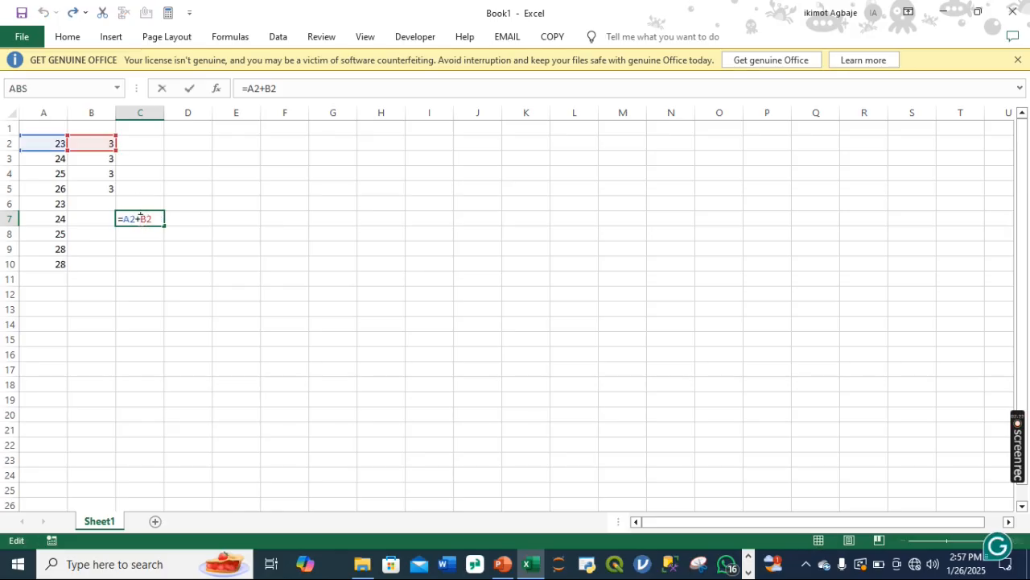
key("BackSpace")
type("-")
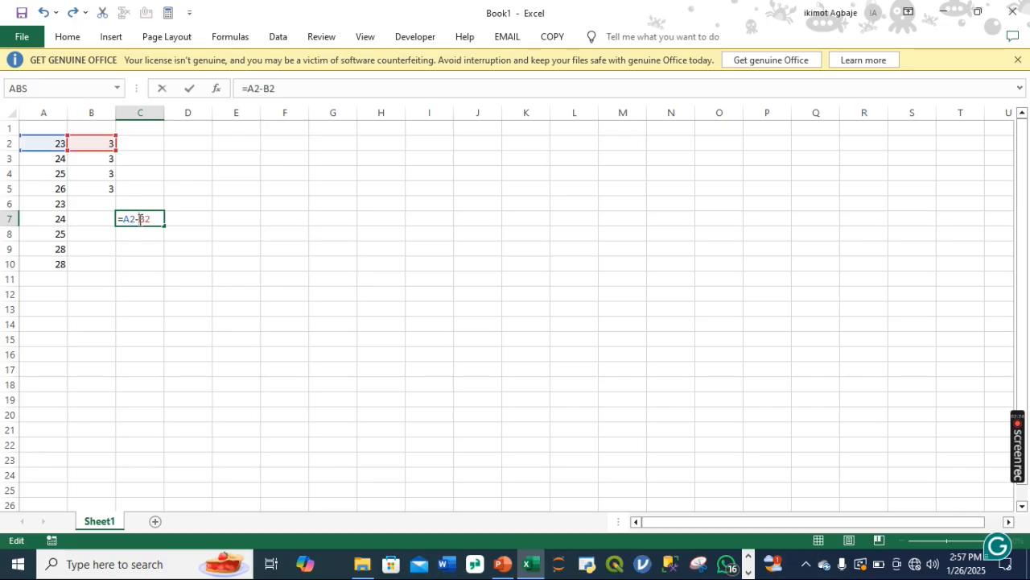
key("Return")
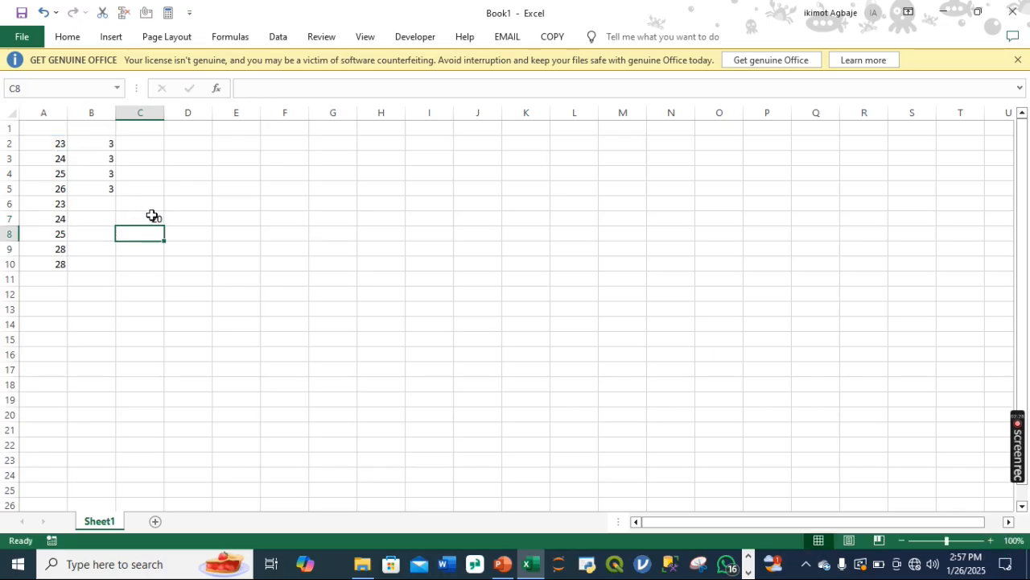
Step: Change the formula in cell C7 to the multiplication =A2*B2
left_click(152, 215)
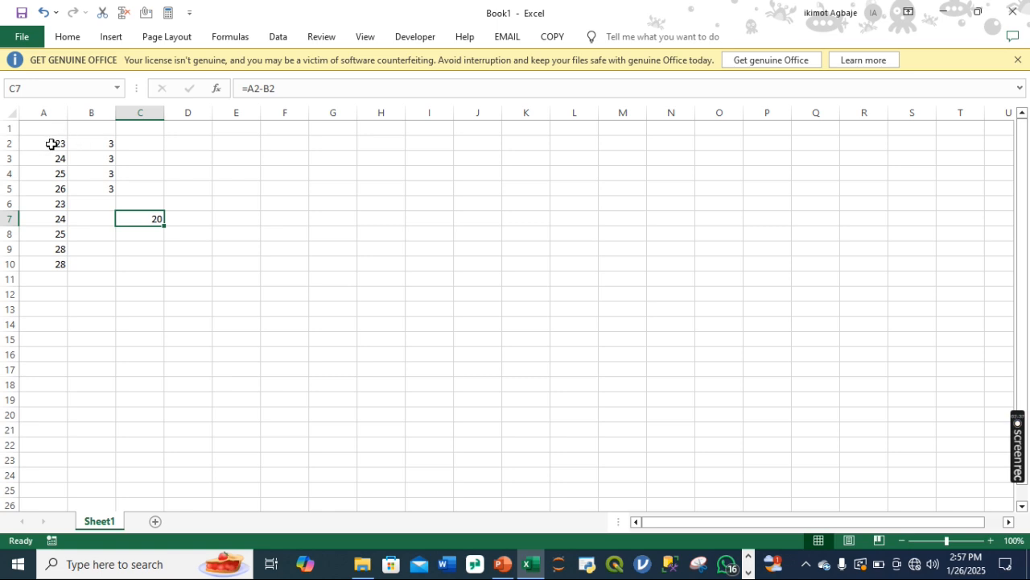
double_click(146, 219)
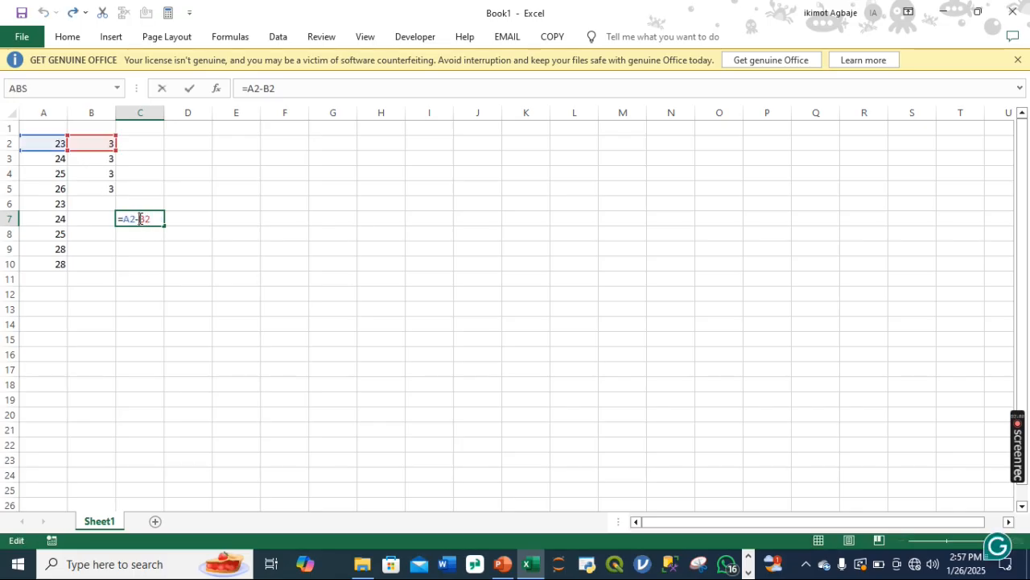
key("BackSpace")
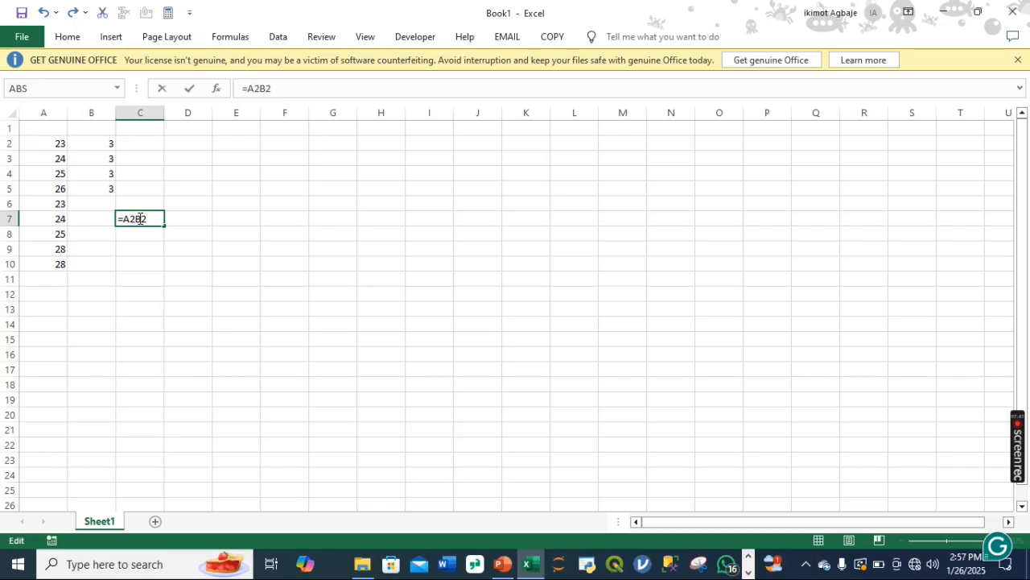
type("*")
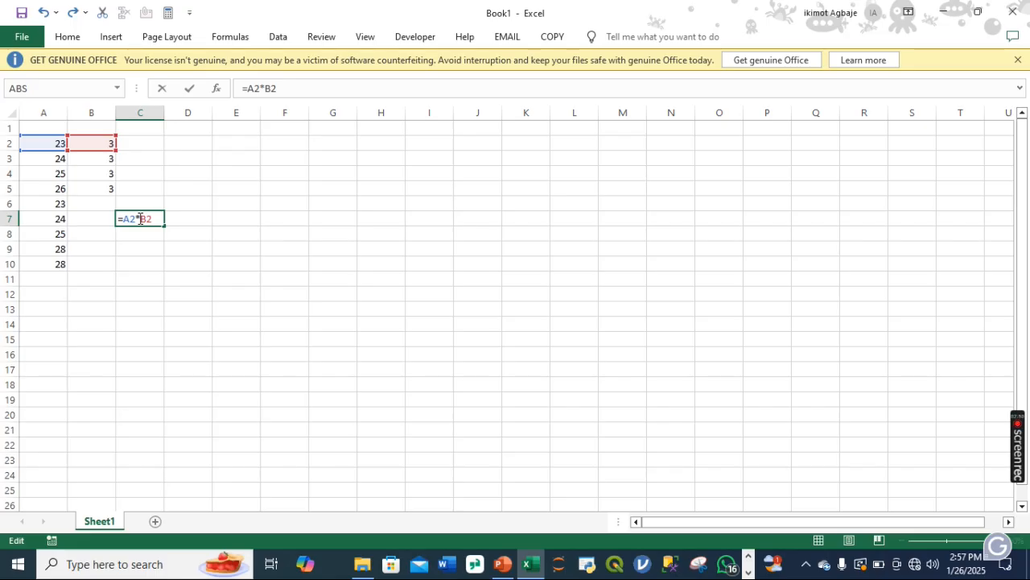
key("Return")
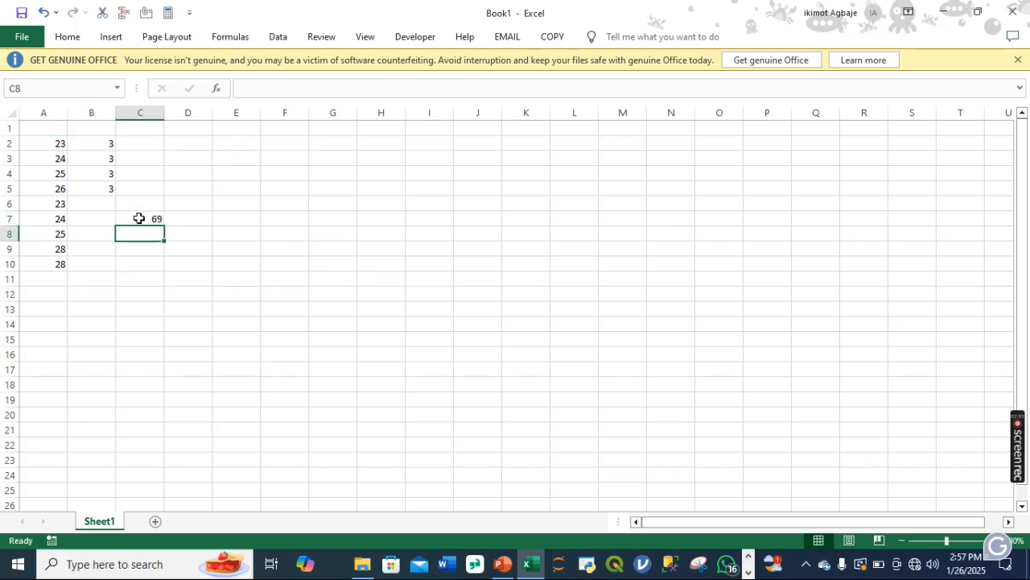
Step: Change the formula in cell C7 to the division =A2/B2
left_click(140, 218)
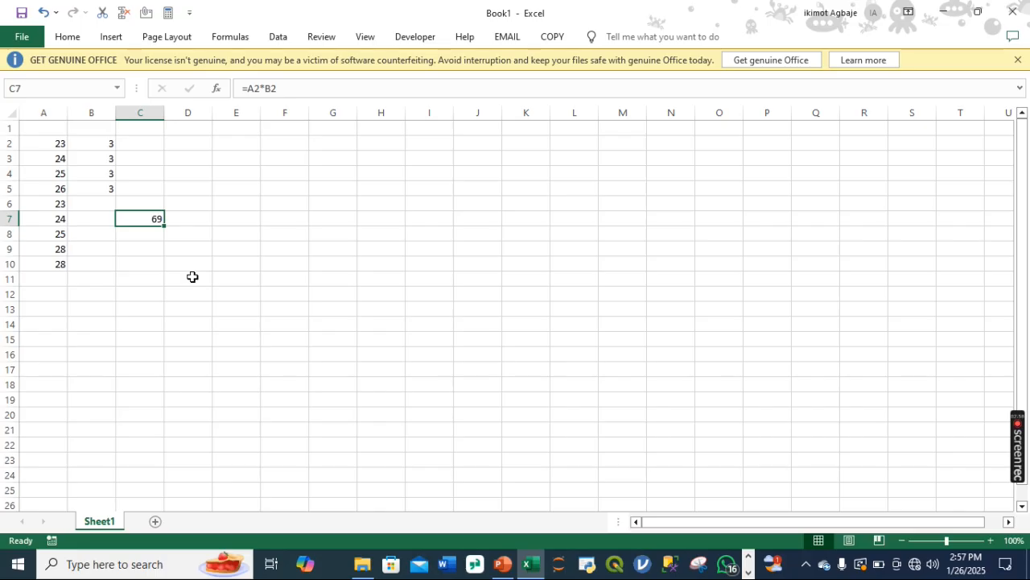
double_click(155, 218)
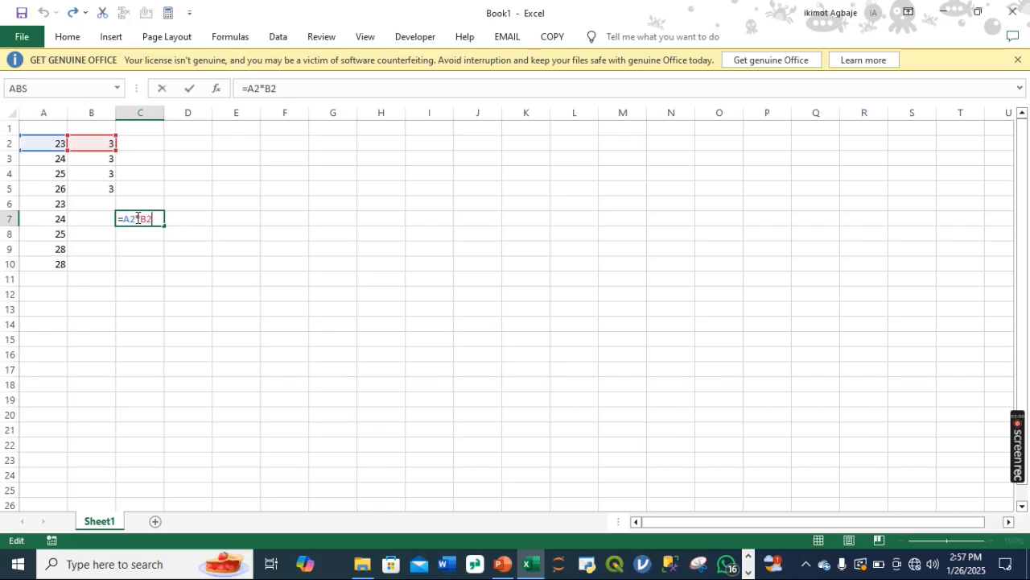
left_click(140, 218)
key("BackSpace")
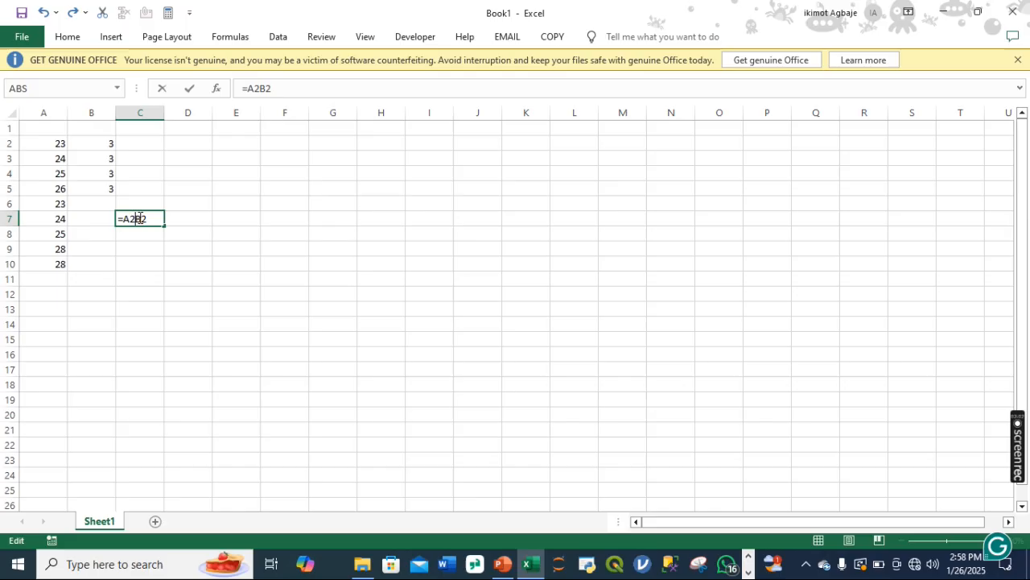
type("/")
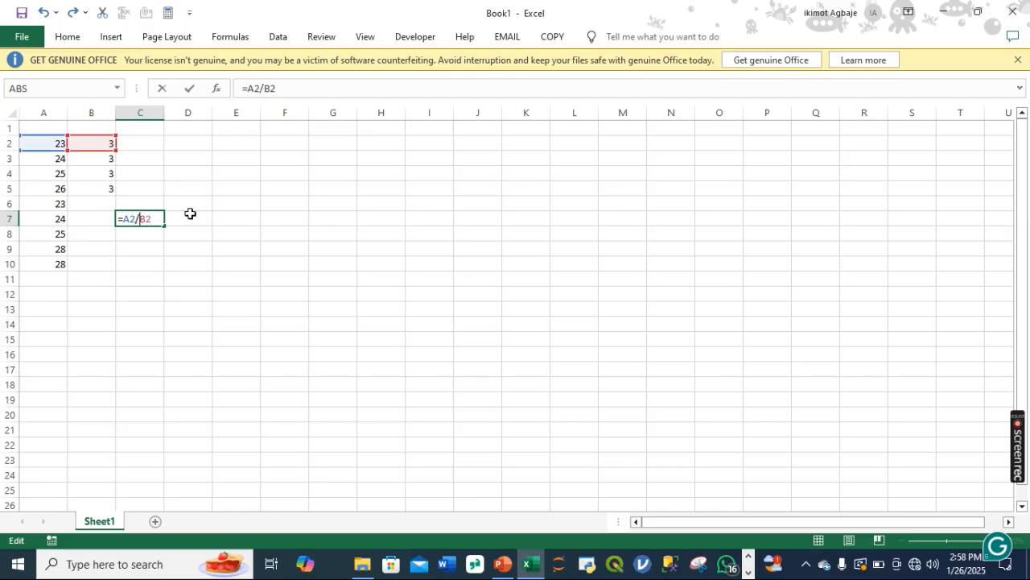
key("Return")
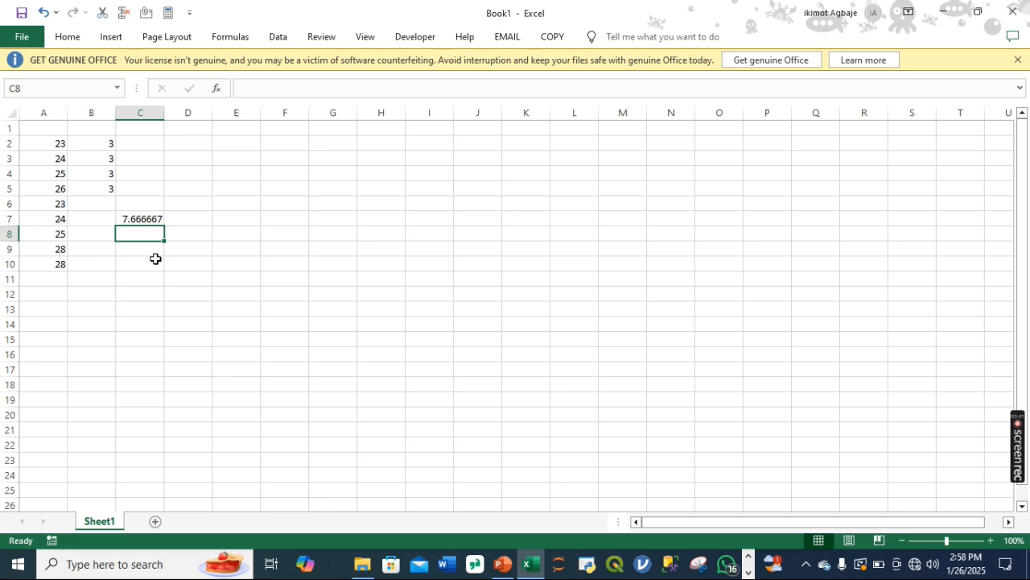
Step: Replace the formula in cell C7 with the text PEMDAS
double_click(140, 219)
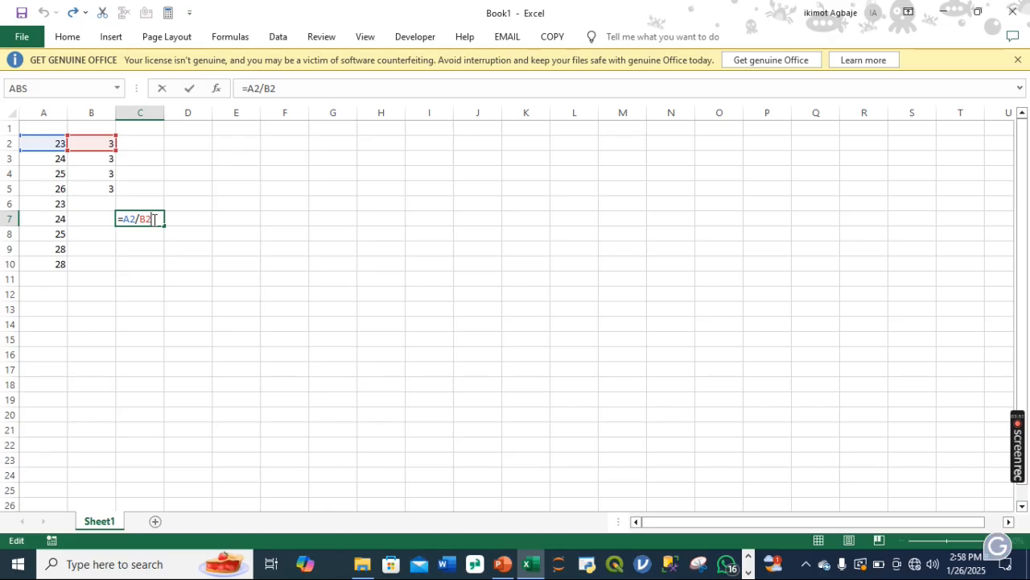
key("BackSpace")
key("BackSpace")
key("BackSpace")
key("BackSpace")
key("BackSpace")
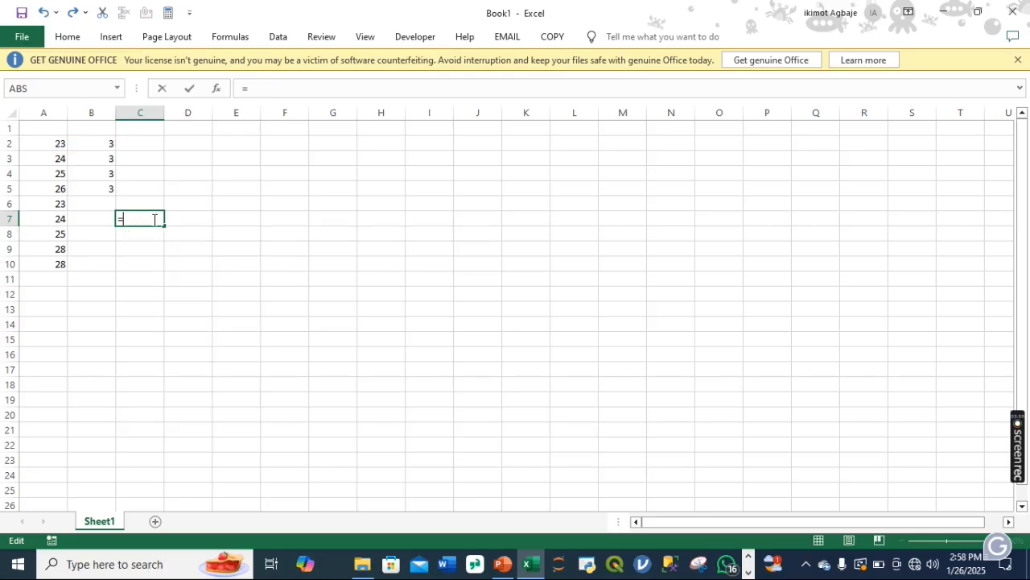
key("BackSpace")
type("PEMDAS")
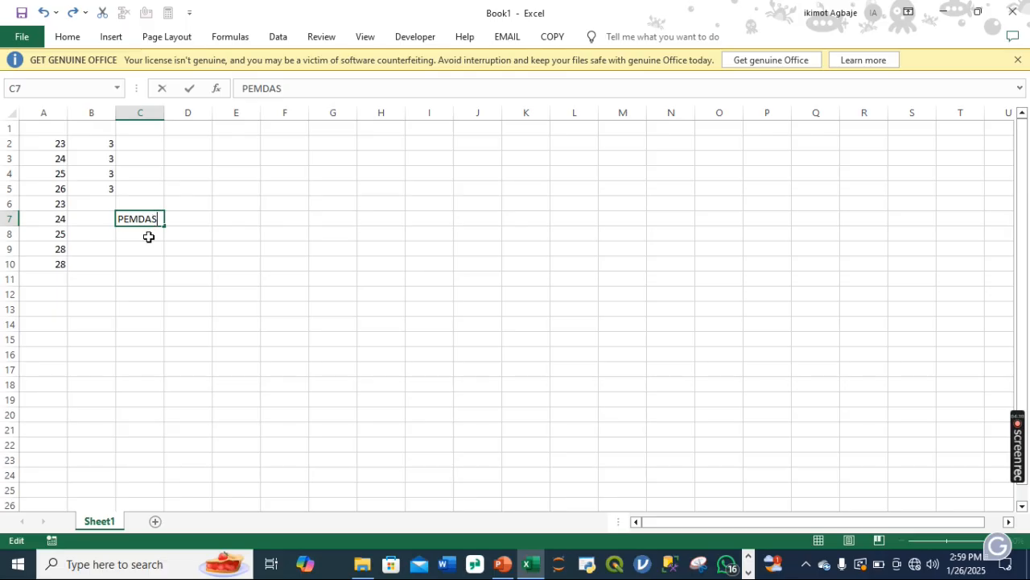
Step: Enter the formula =A2+B2+C2 in cell C8, below the PEMDAS label
left_click(149, 236)
type("=")
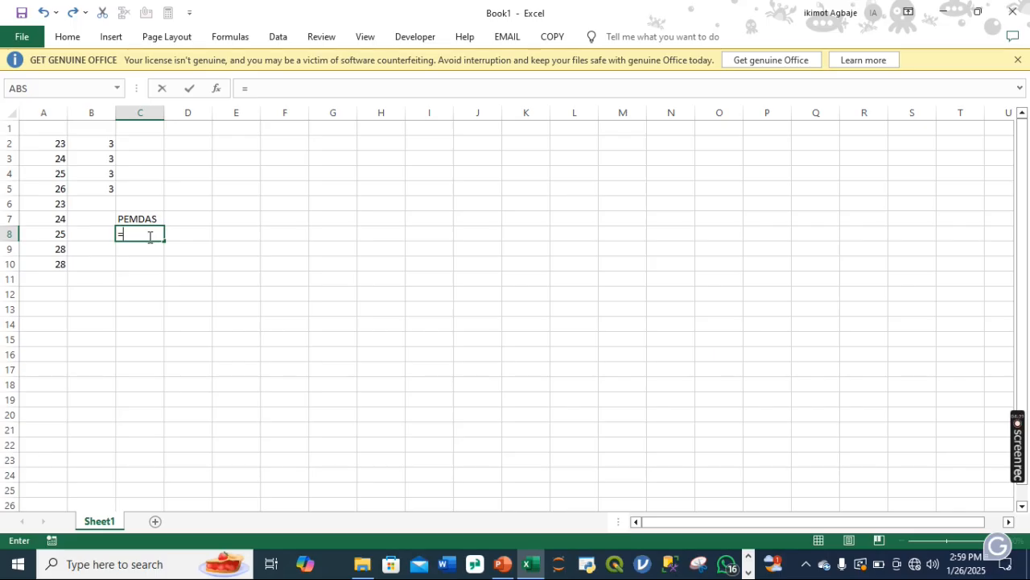
type("A2")
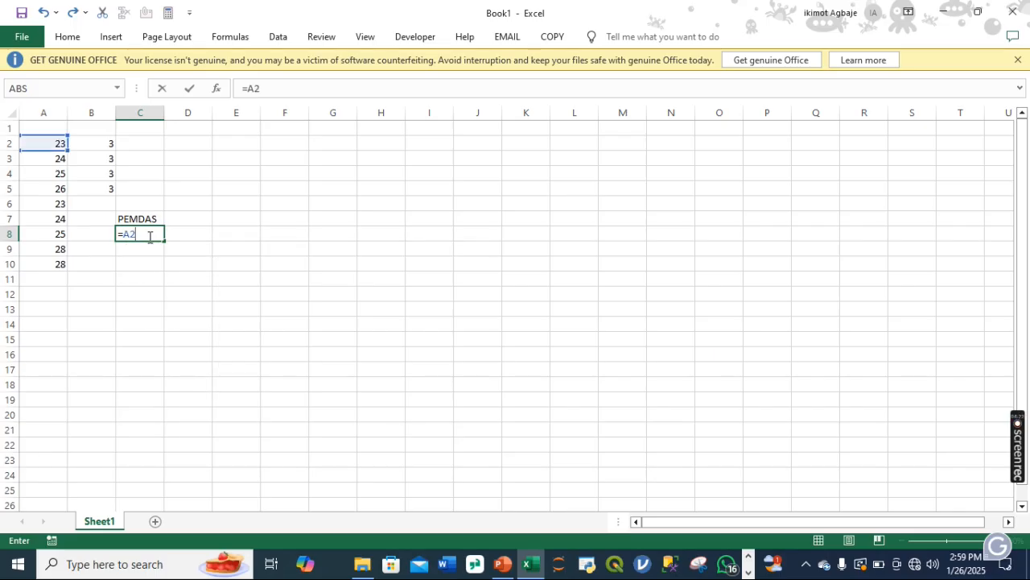
type("=")
key("BackSpace")
type("+B2")
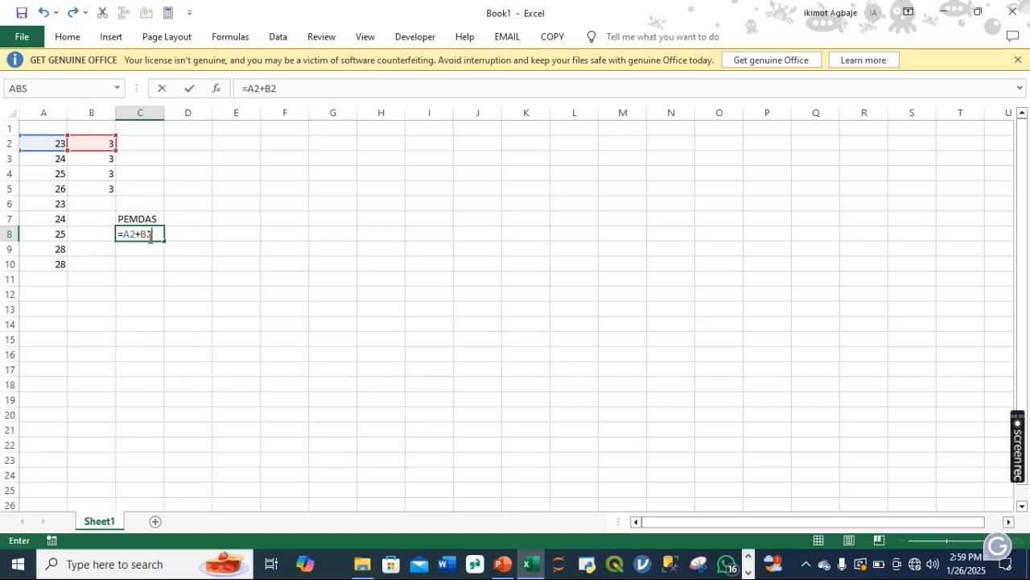
type("+c")
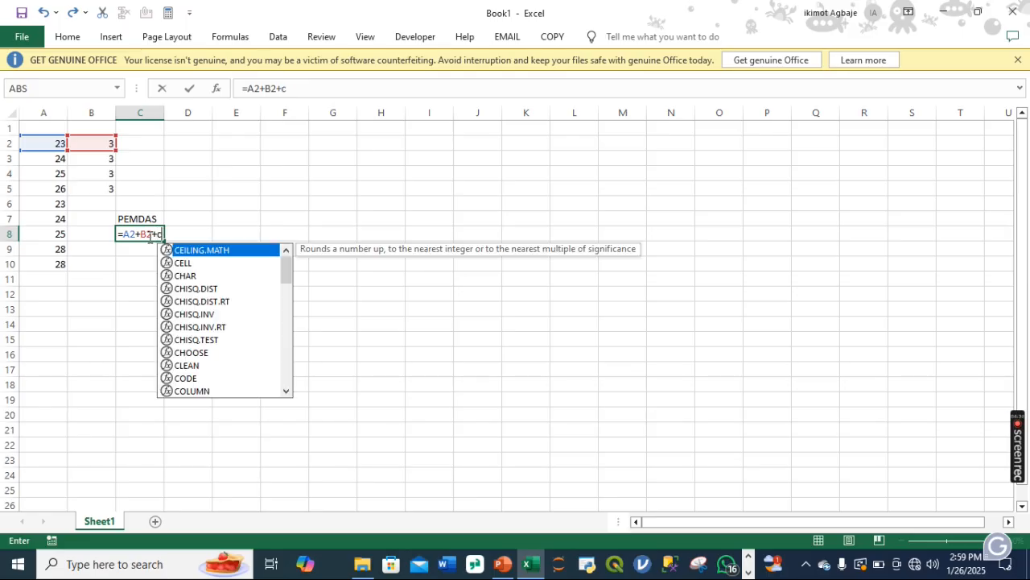
type("@")
key("BackSpace")
type("2")
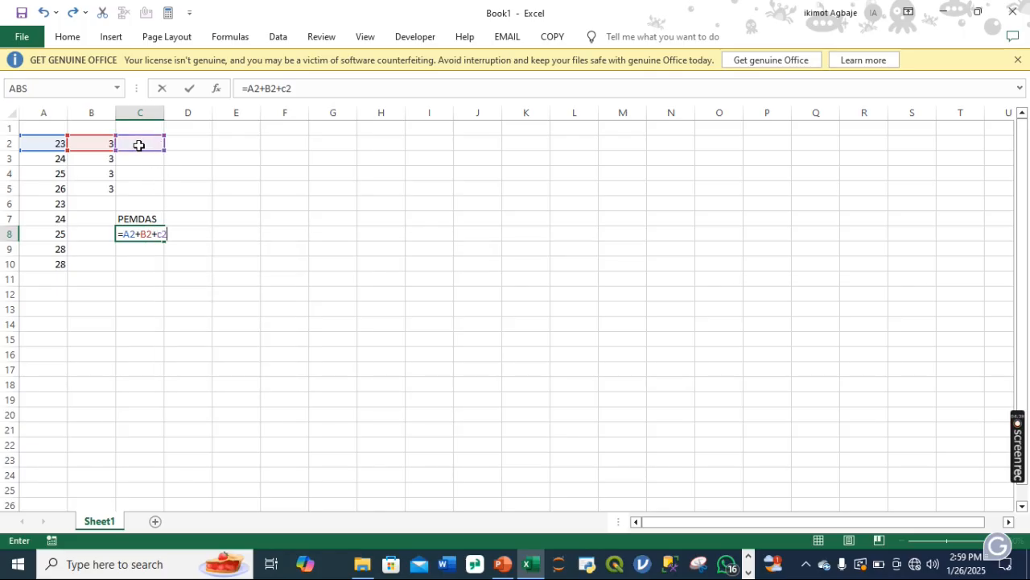
Step: Enter the value 12 in cell C2
left_click(138, 145)
type("12")
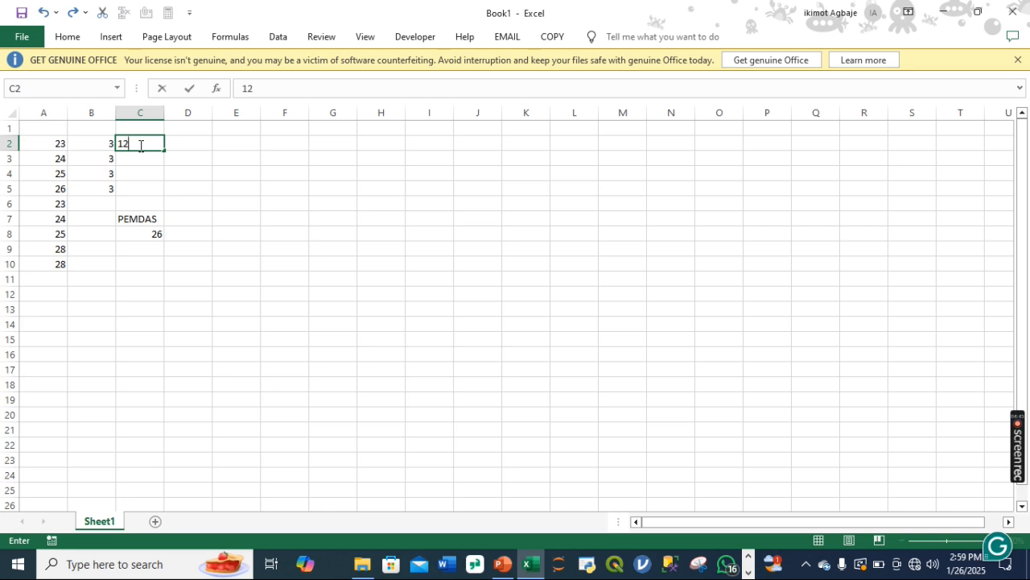
key("Return")
Step: Change the formula in cell C8 to =A2+B2*C2
left_click(153, 237)
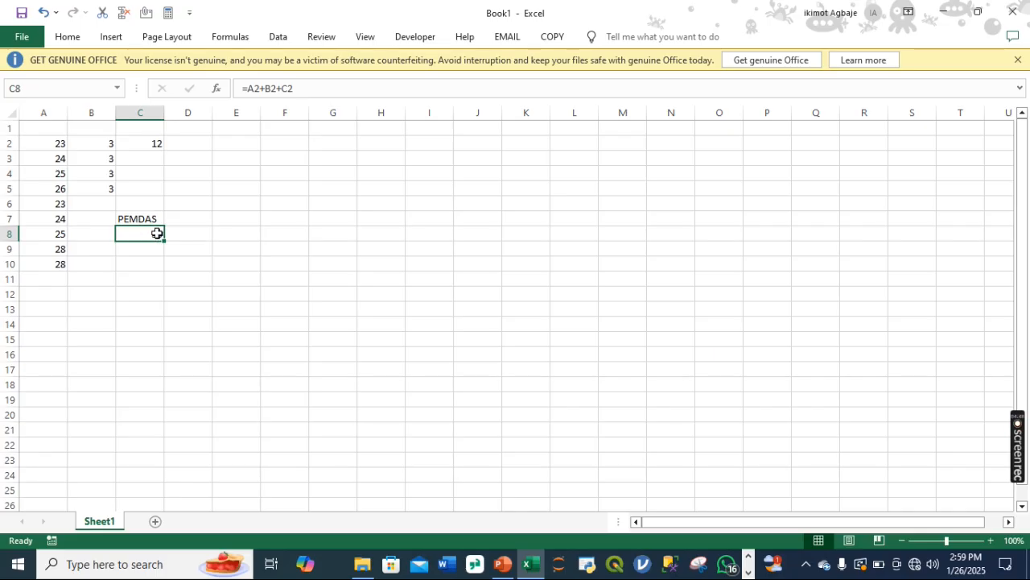
double_click(157, 233)
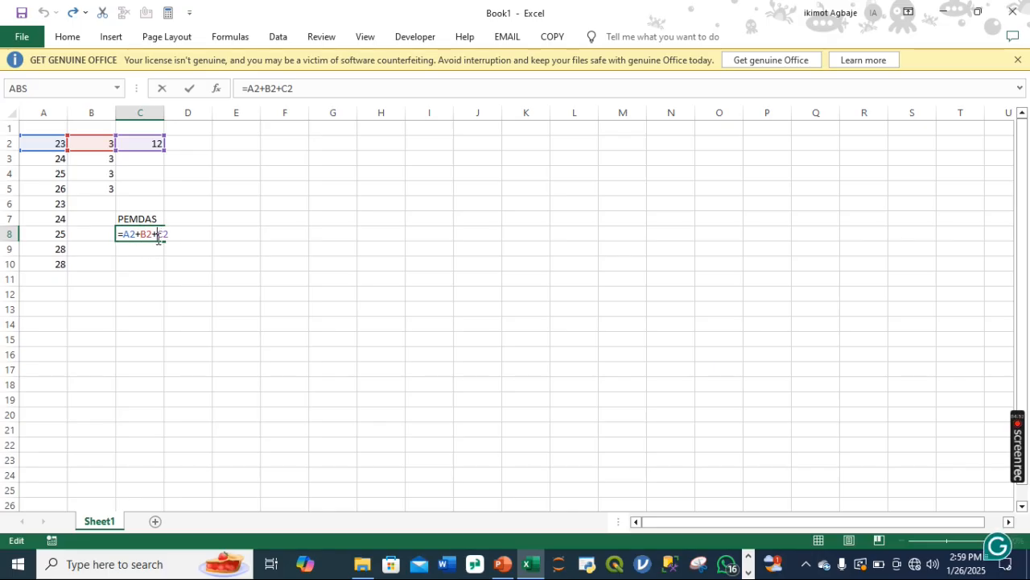
key("BackSpace")
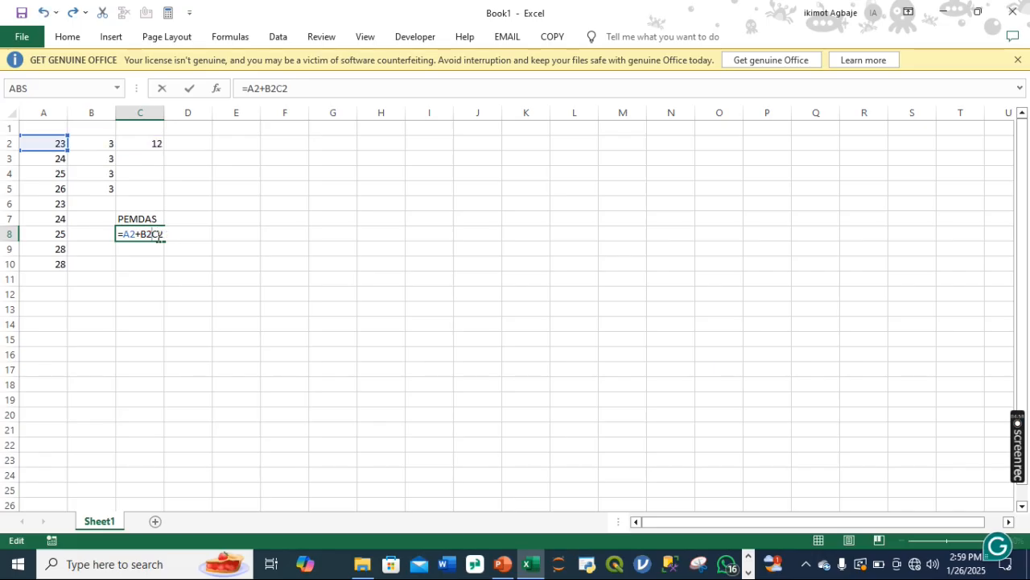
type("*")
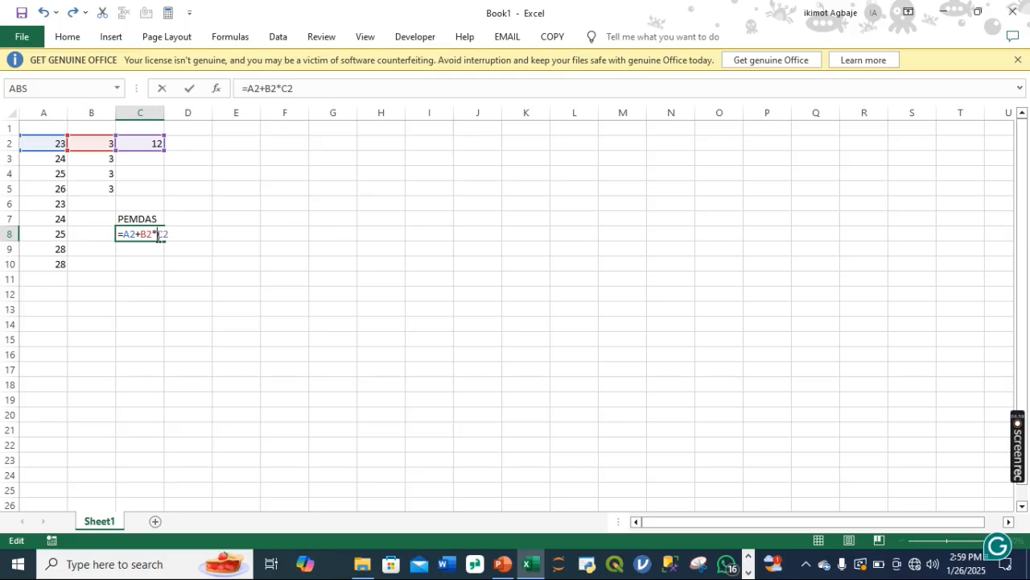